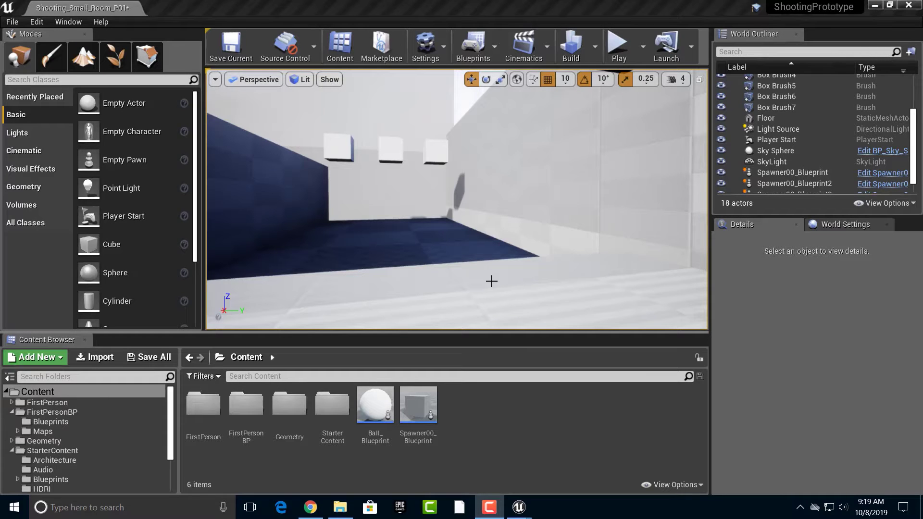
Play-test the level by shooting the balls, then open Ball_Blueprint's Event Hit graph.
click(617, 47)
click(480, 142)
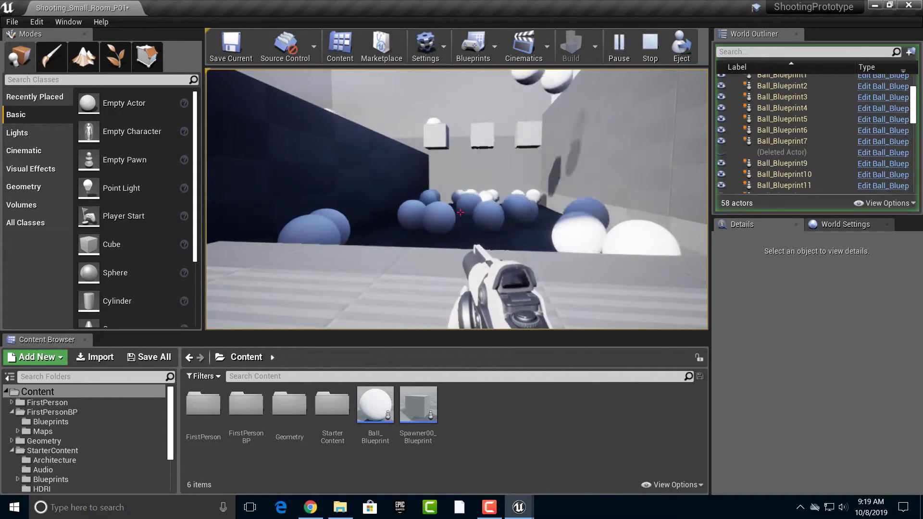
click(458, 211)
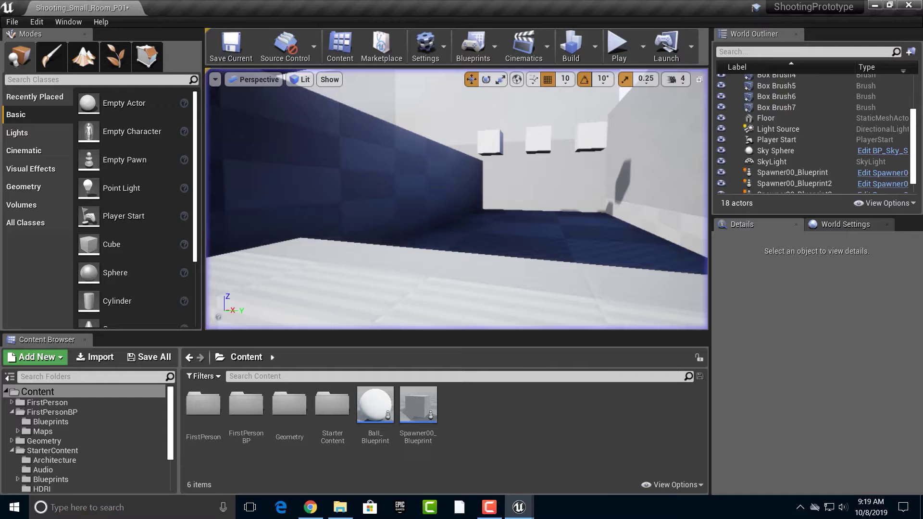
key(Escape)
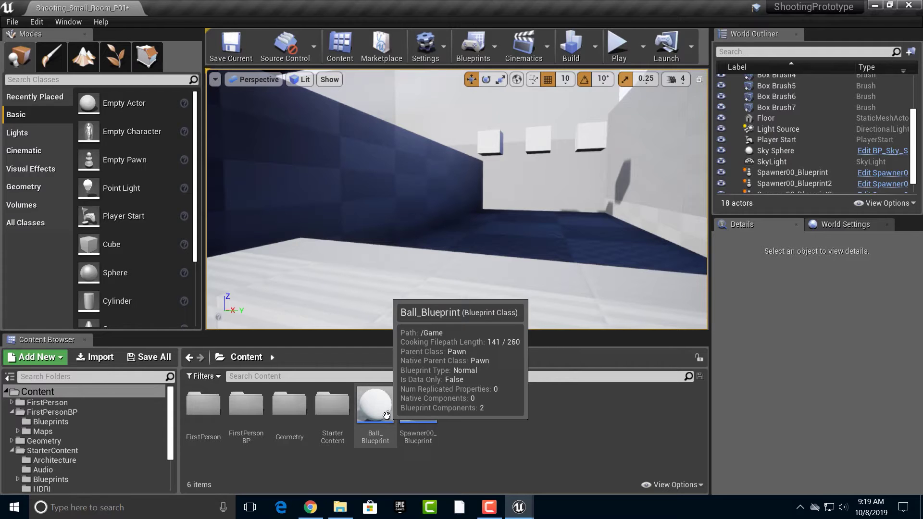
double_click(375, 405)
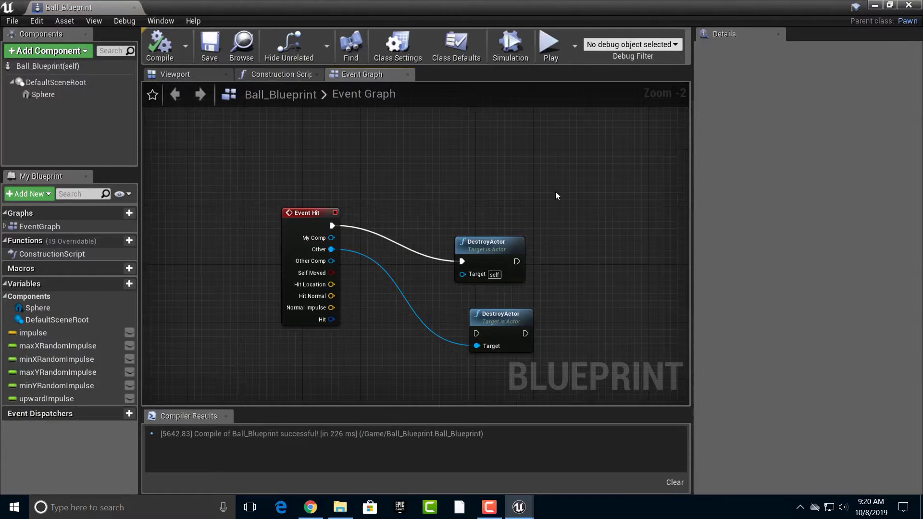
mouse_move(556, 191)
right_down()
mouse_move(455, 211)
mouse_move(444, 222)
right_up()
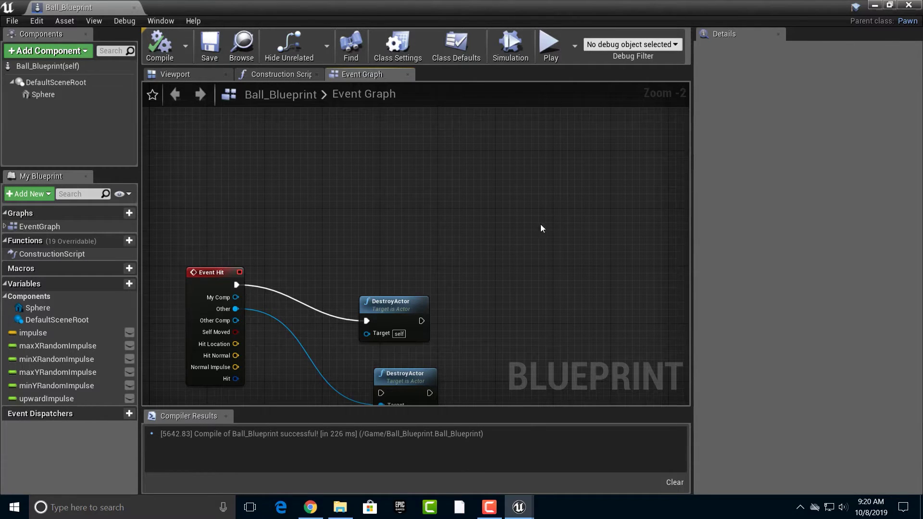
click(875, 6)
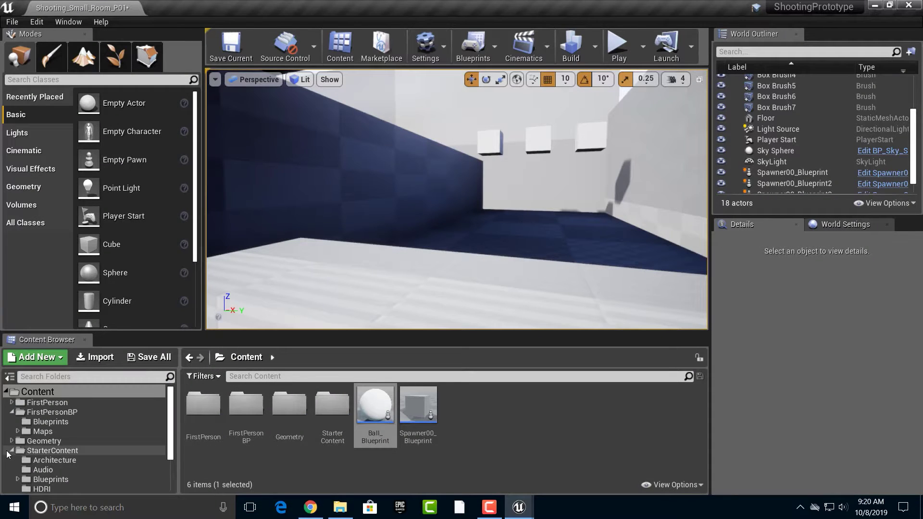
click(51, 450)
scroll(69, 442, down, 3)
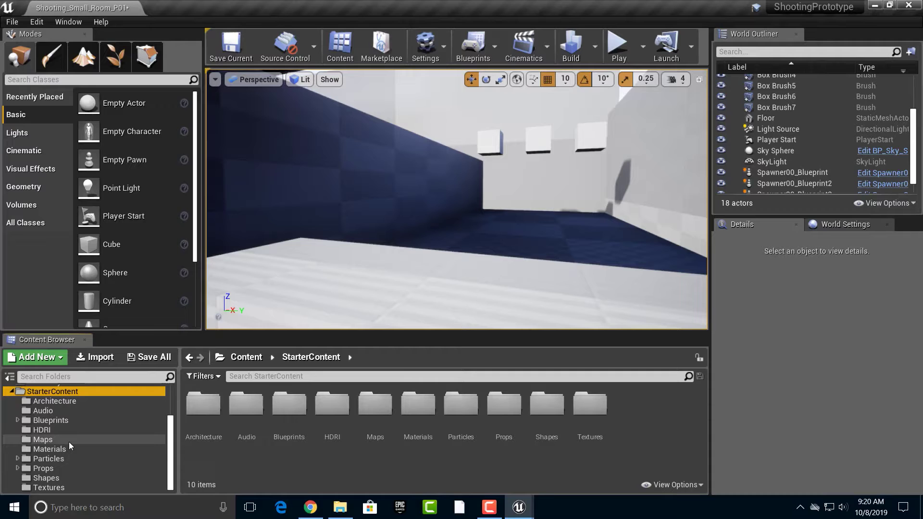
click(49, 458)
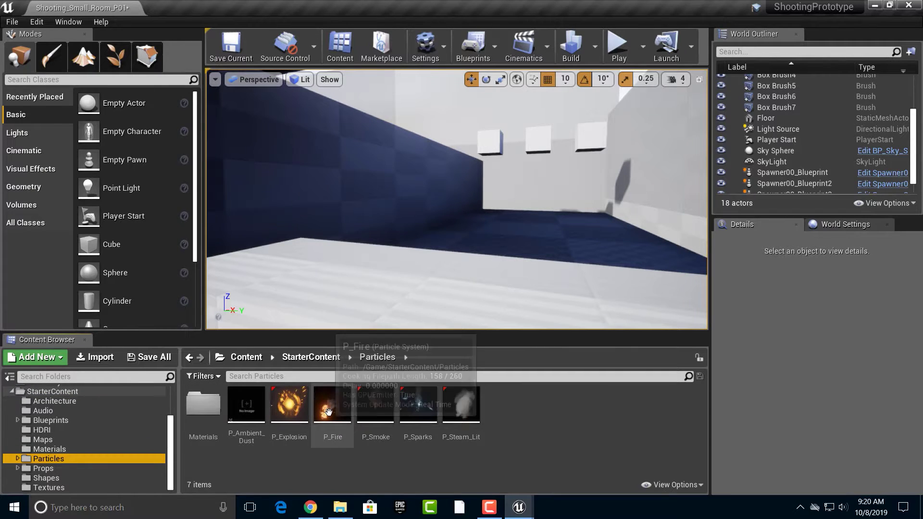
click(288, 405)
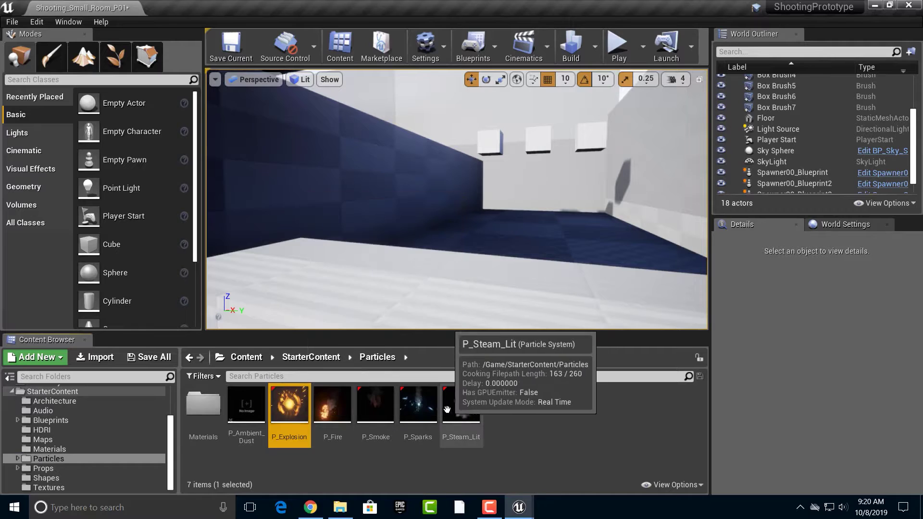
click(332, 405)
click(376, 405)
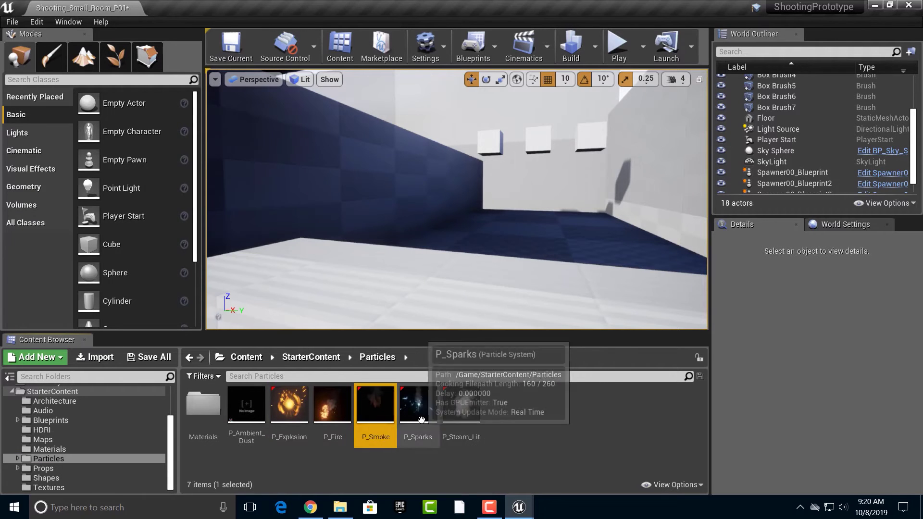
click(417, 405)
click(460, 405)
click(284, 407)
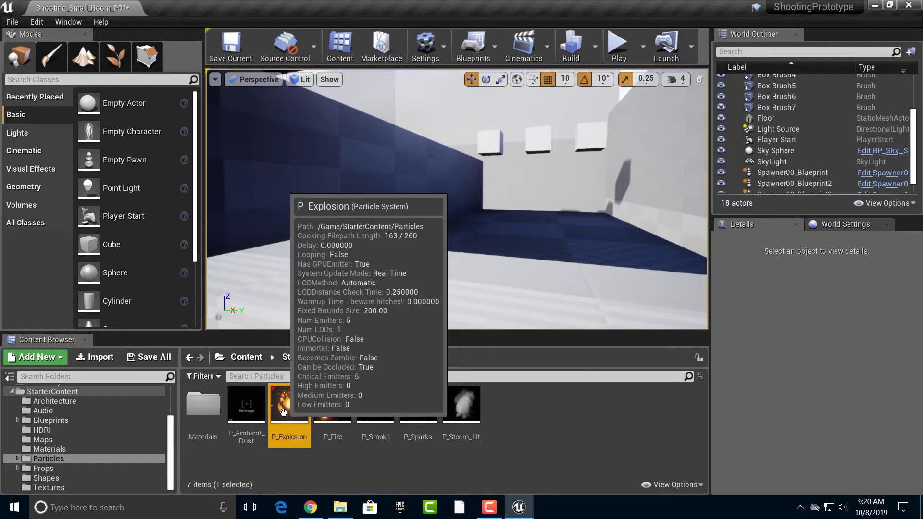
double_click(285, 407)
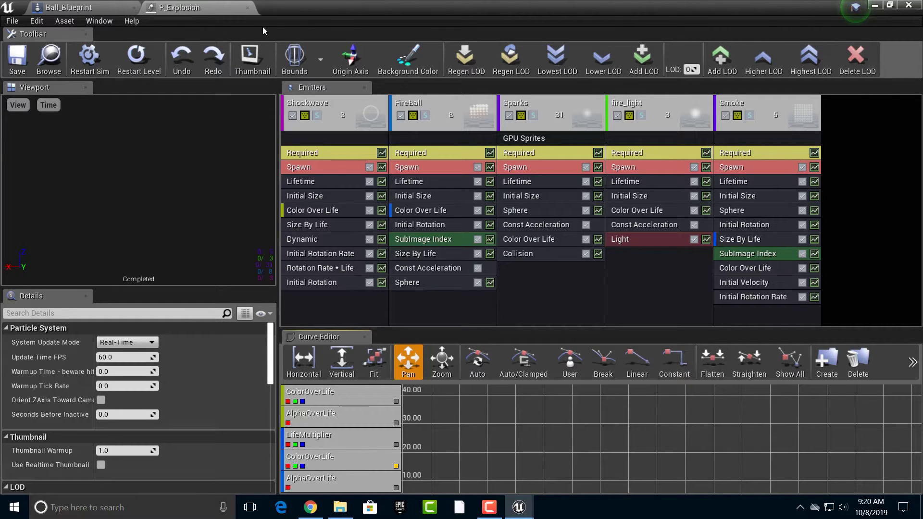
click(247, 8)
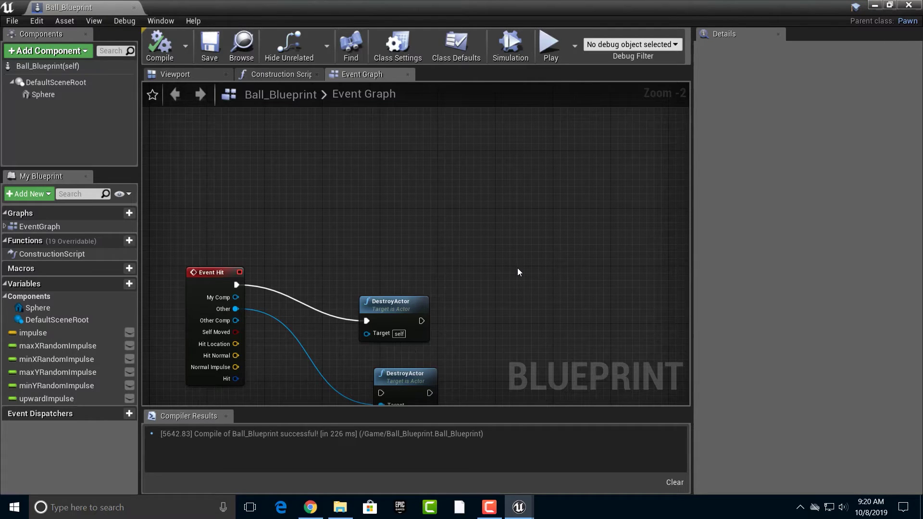
Add a Blueprint_Effect_Explosion SpawnActor node after DestroyActor and compile.
mouse_move(421, 316)
mouse_down()
mouse_move(443, 303)
mouse_move(416, 277)
mouse_move(558, 189)
mouse_up()
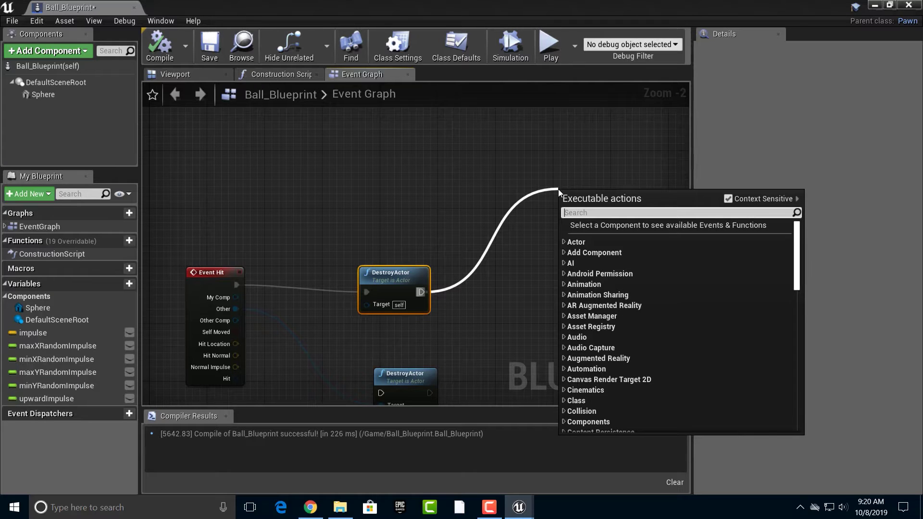
text(spawn)
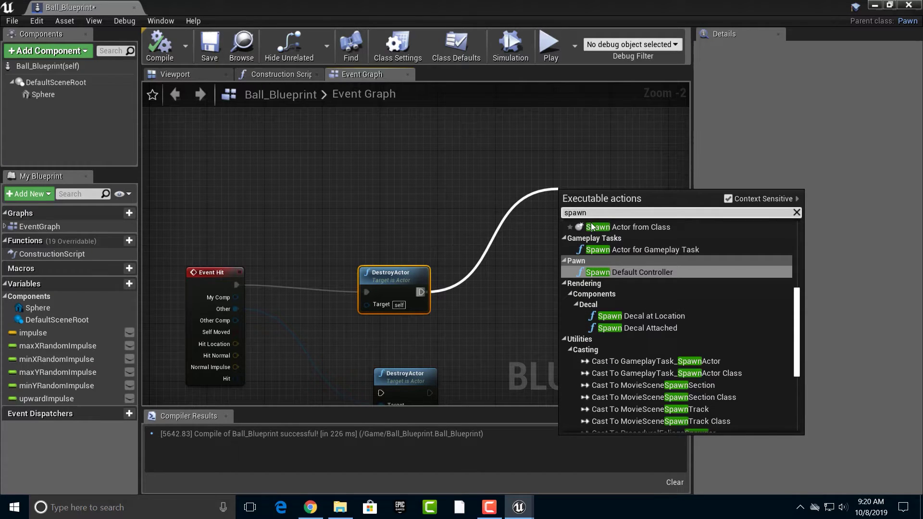
click(592, 227)
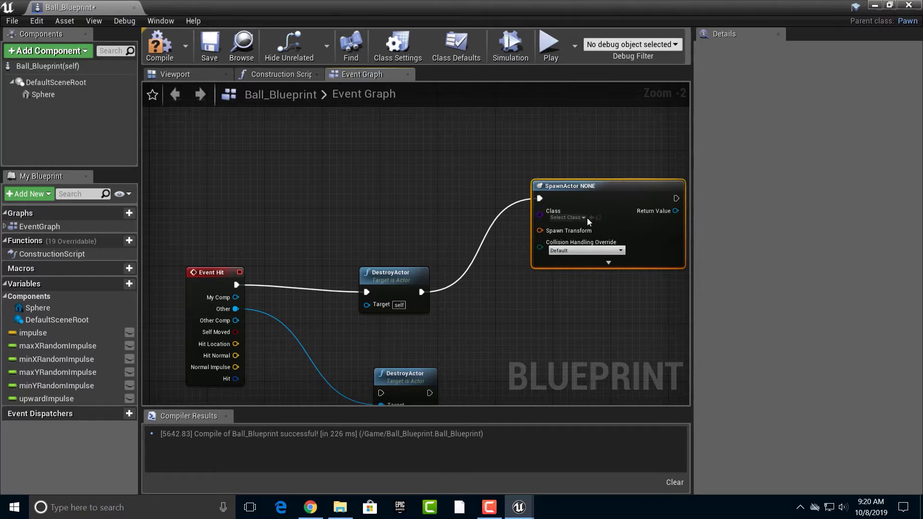
click(583, 218)
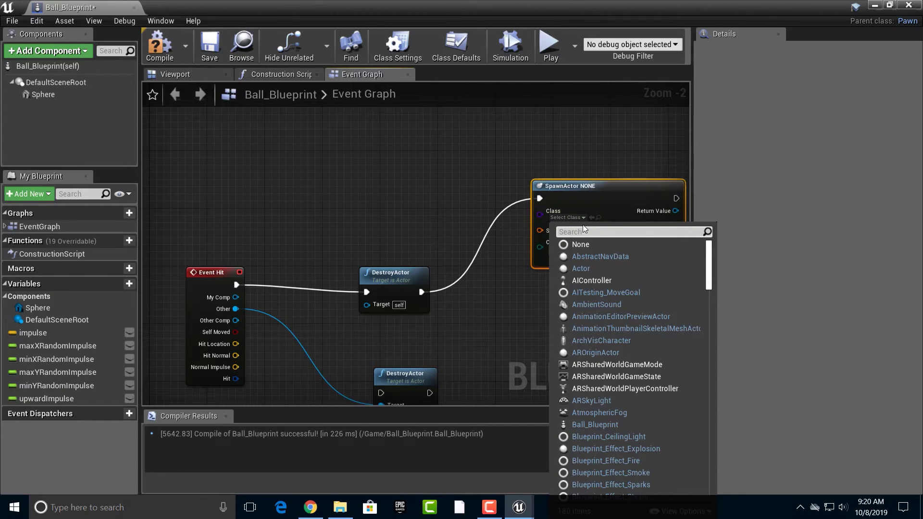
text(explo)
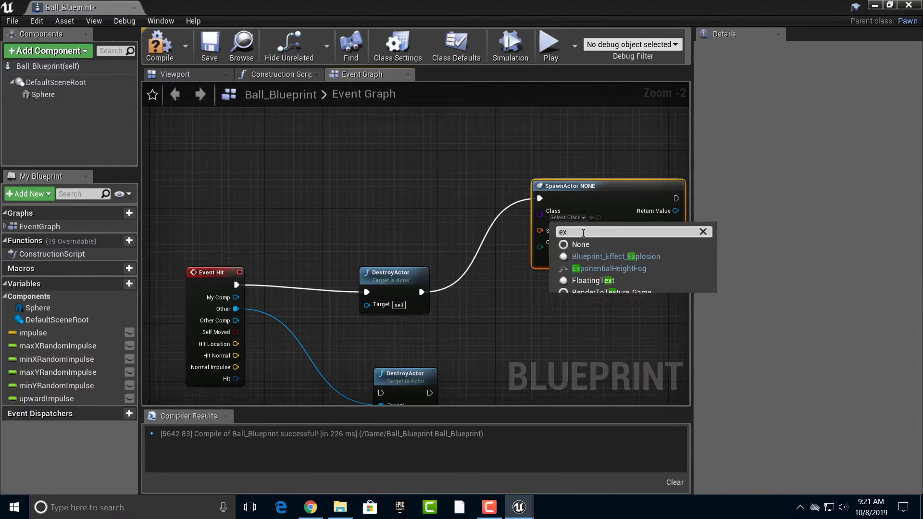
click(598, 256)
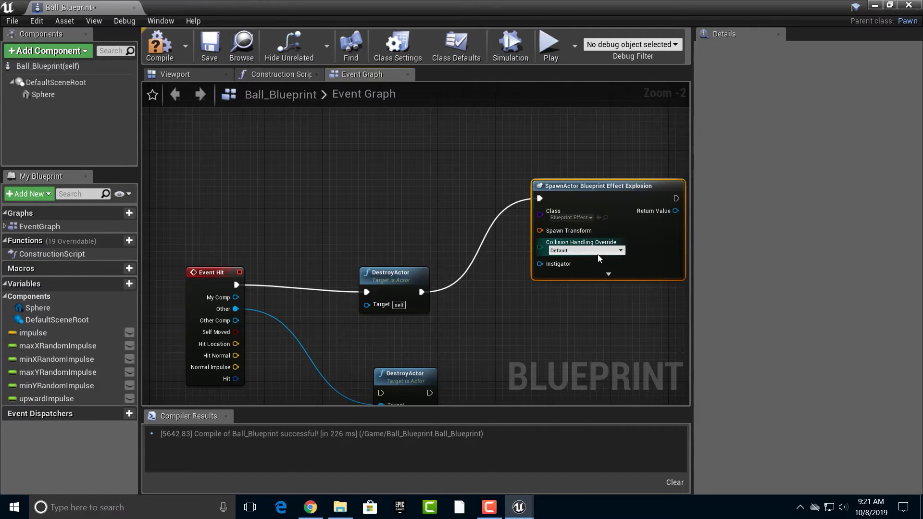
click(160, 48)
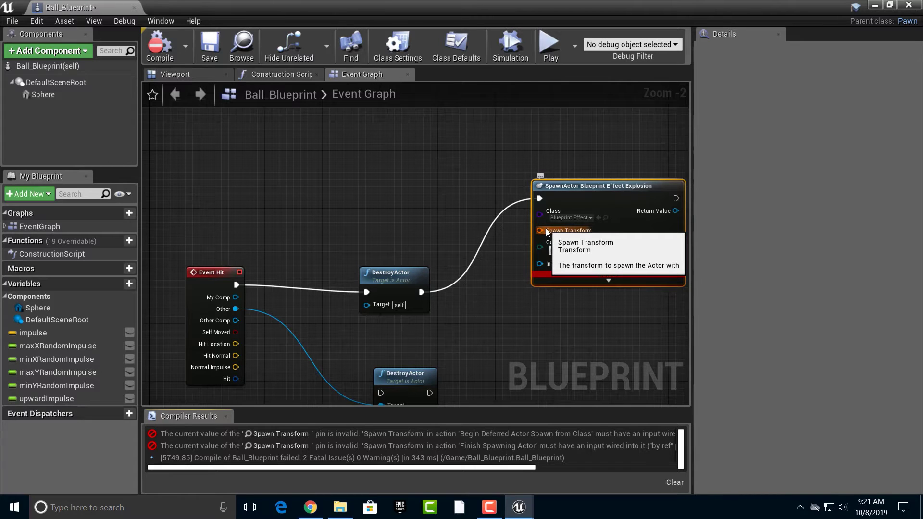
Feed GetActorTransform into Spawn Transform, compile without errors, then delete GetActorTransform.
drag(546, 232, 291, 183)
text(get acto)
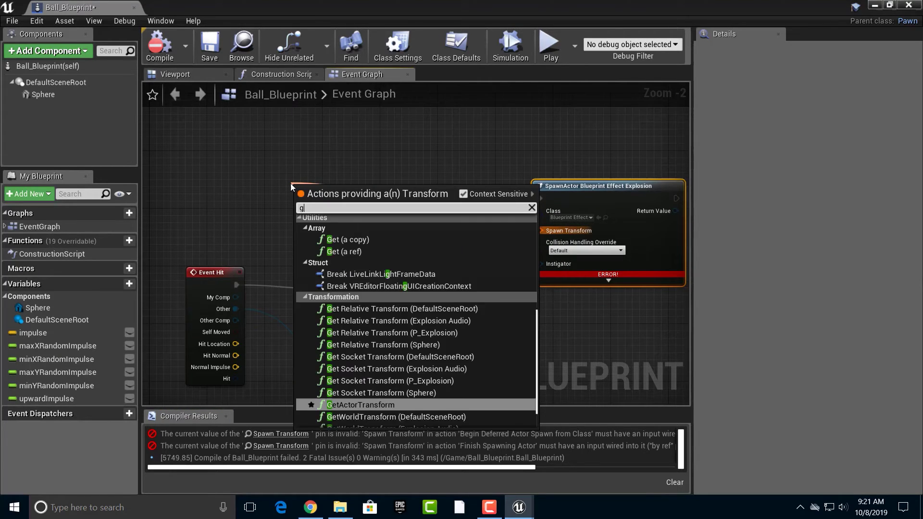
key(Return)
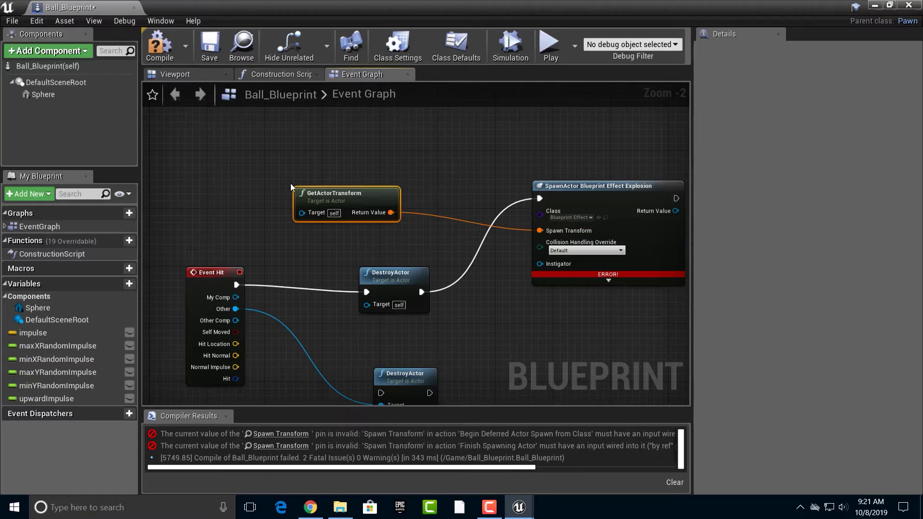
drag(352, 195, 372, 194)
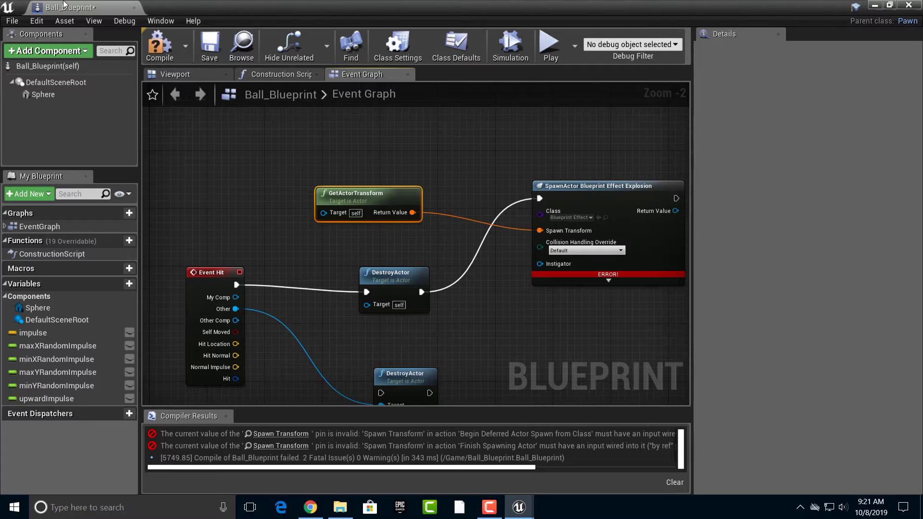
click(158, 46)
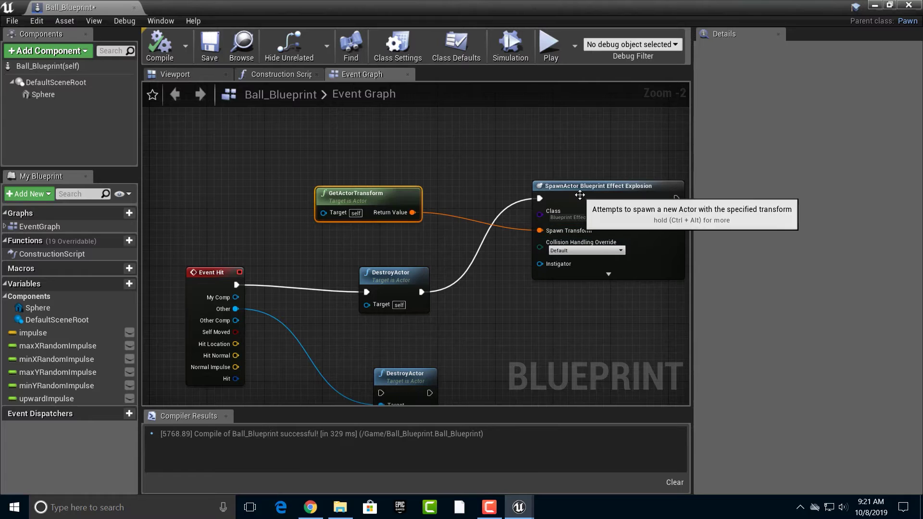
mouse_move(598, 186)
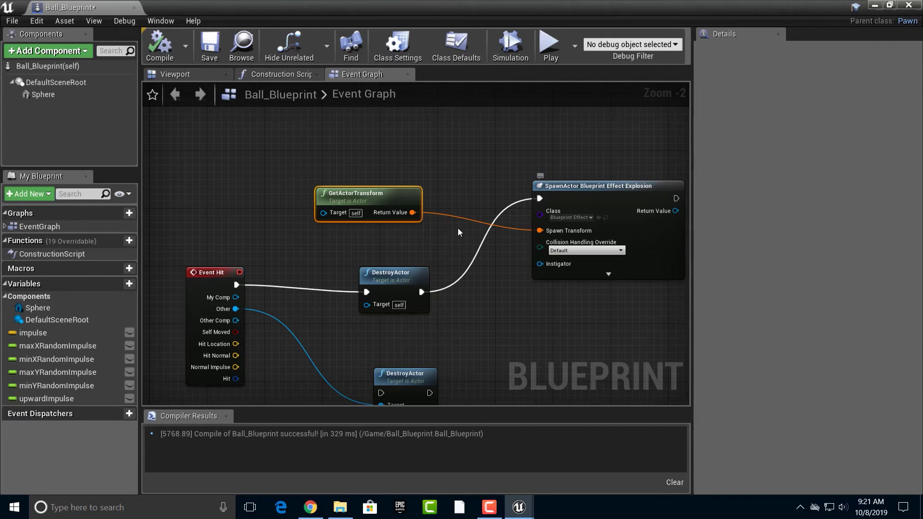
key(Delete)
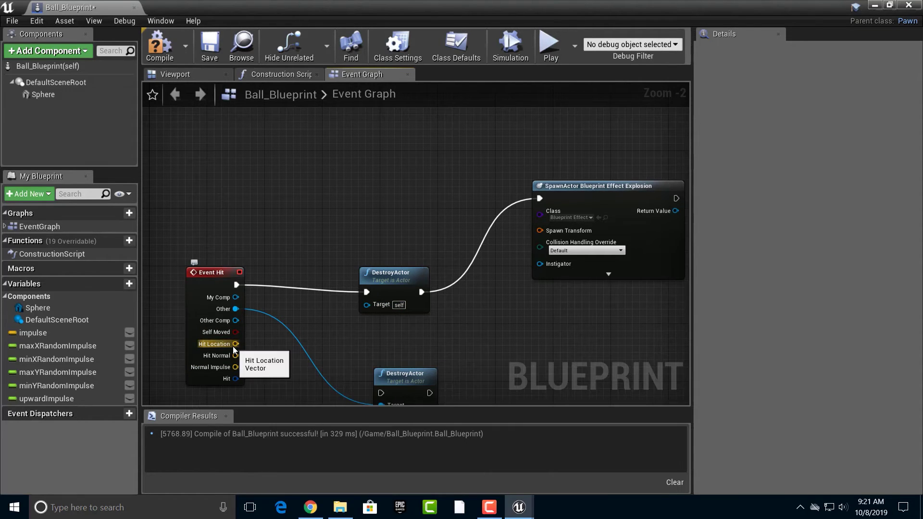
Connect Hit Location to Spawn Transform via conversion, compile and save, then minimize the editor.
drag(235, 344, 563, 230)
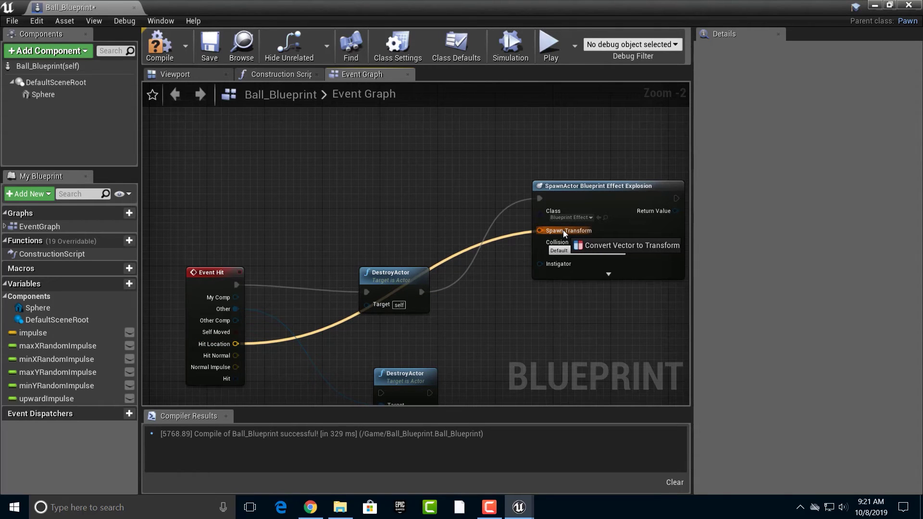
drag(563, 230, 562, 230)
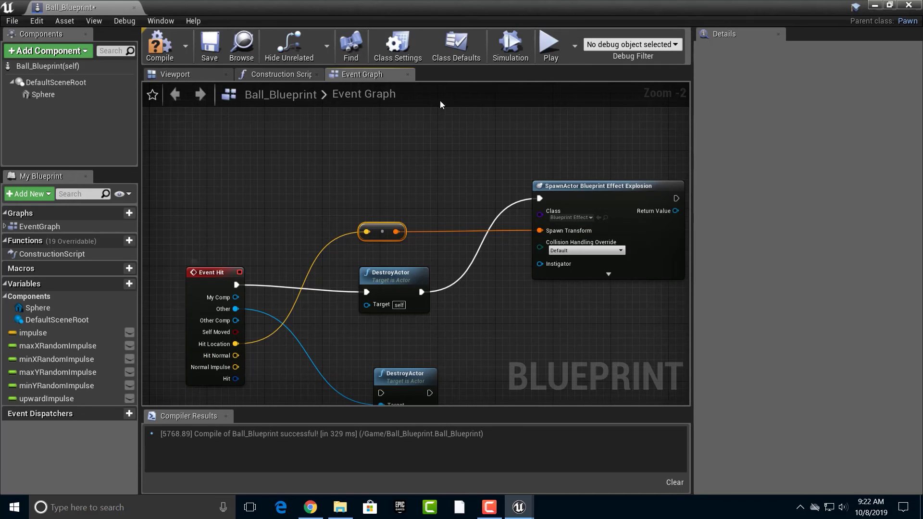
click(155, 44)
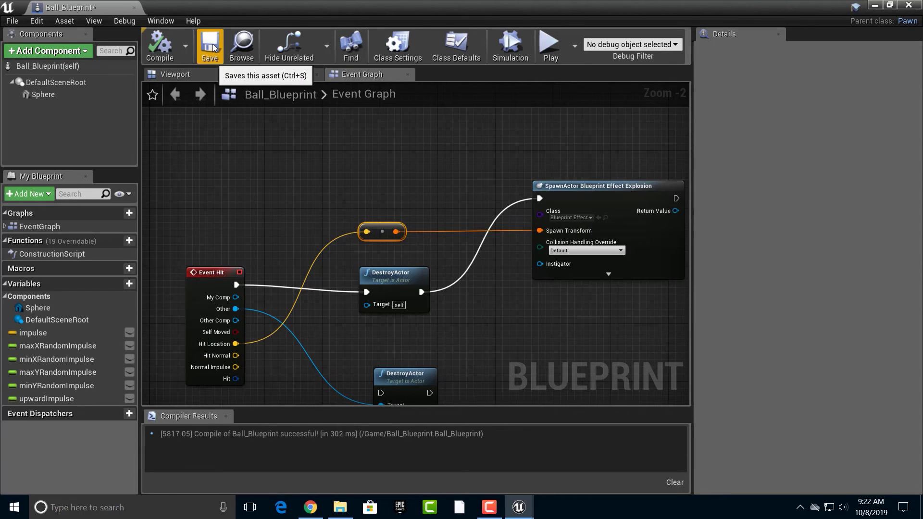
click(209, 47)
click(875, 7)
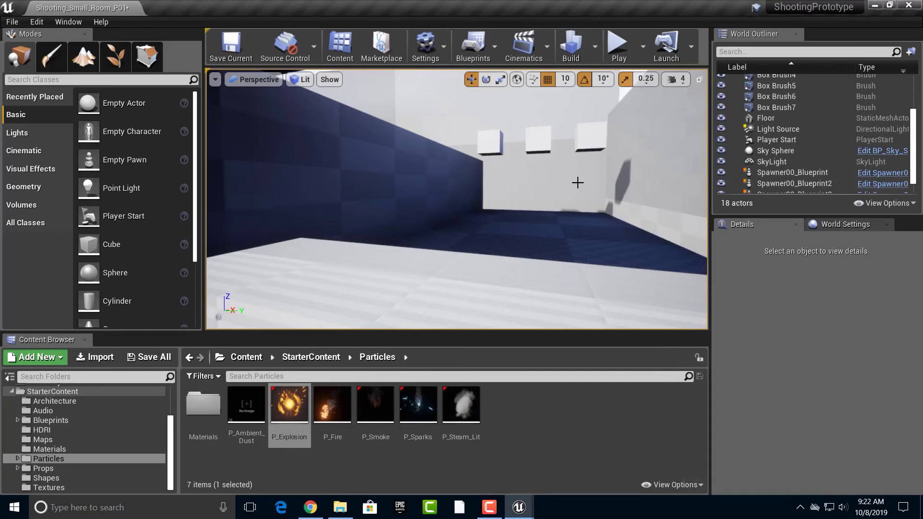
click(618, 46)
click(457, 199)
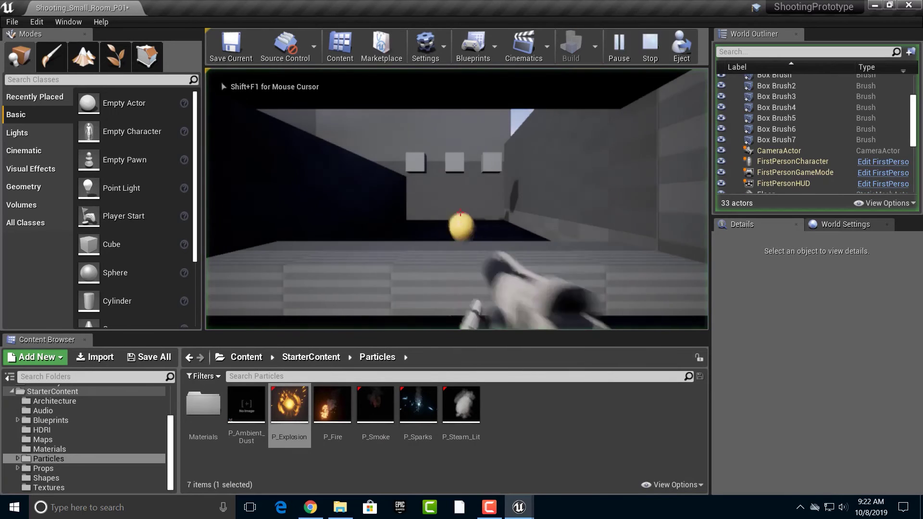
click(457, 198)
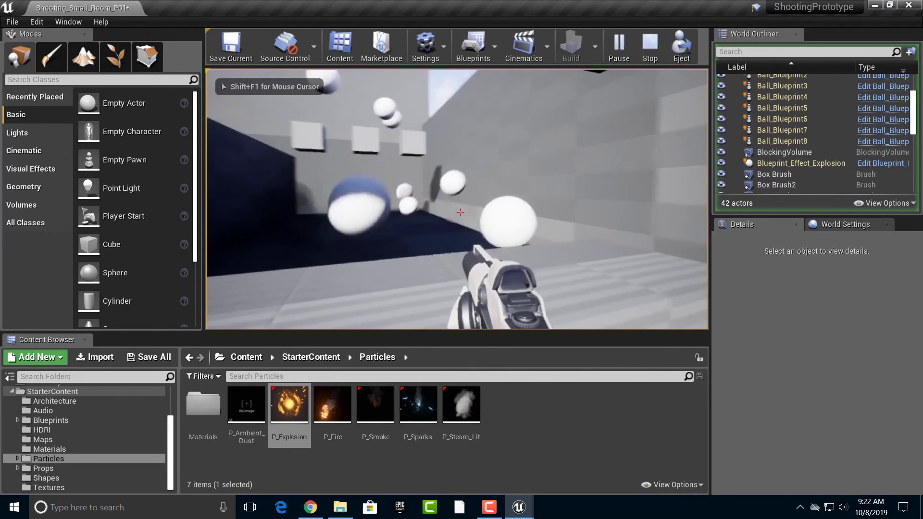
click(460, 212)
click(460, 212)
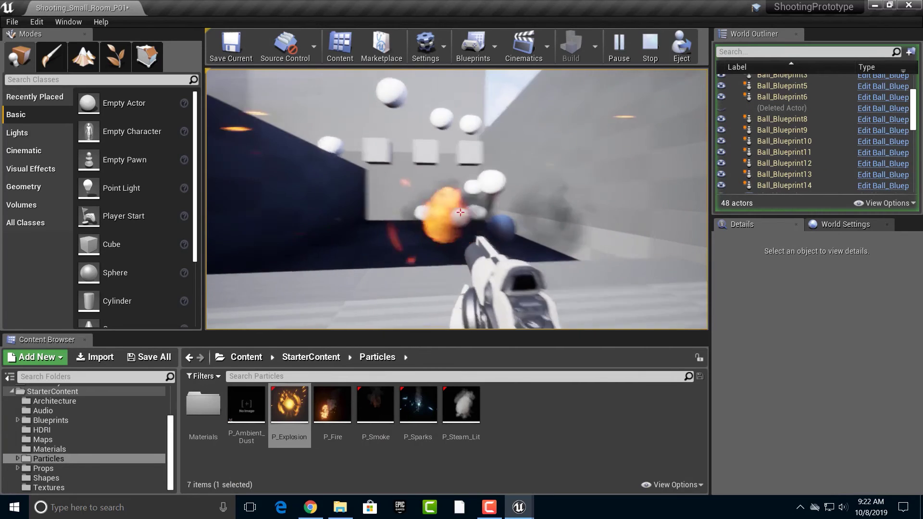
click(460, 213)
click(460, 212)
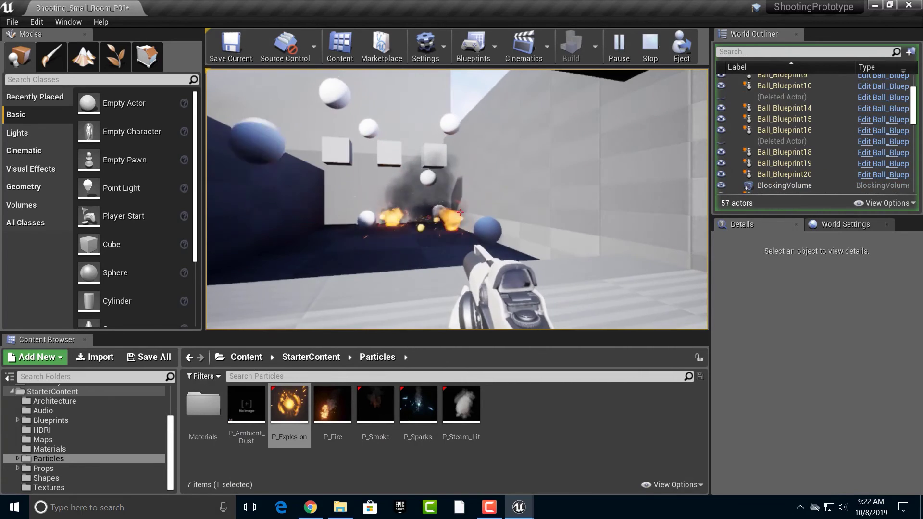
key(Escape)
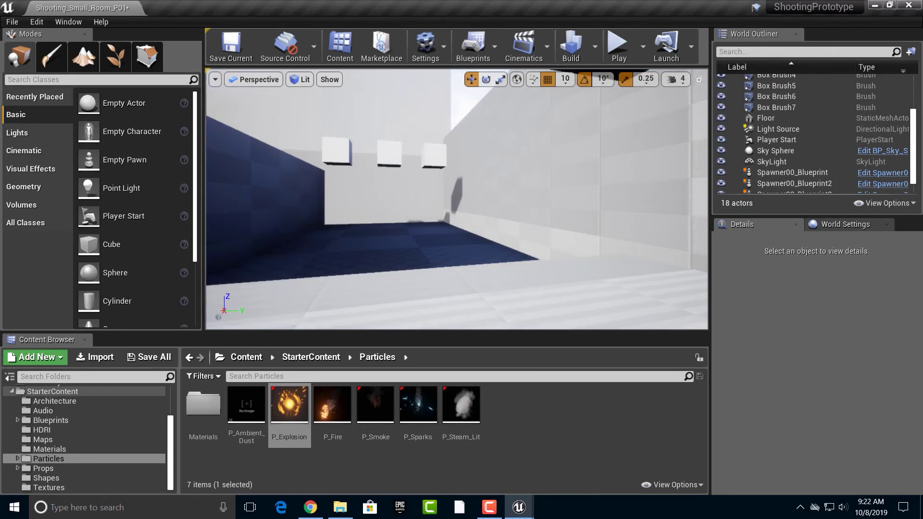
right_drag(457, 199, 404, 198)
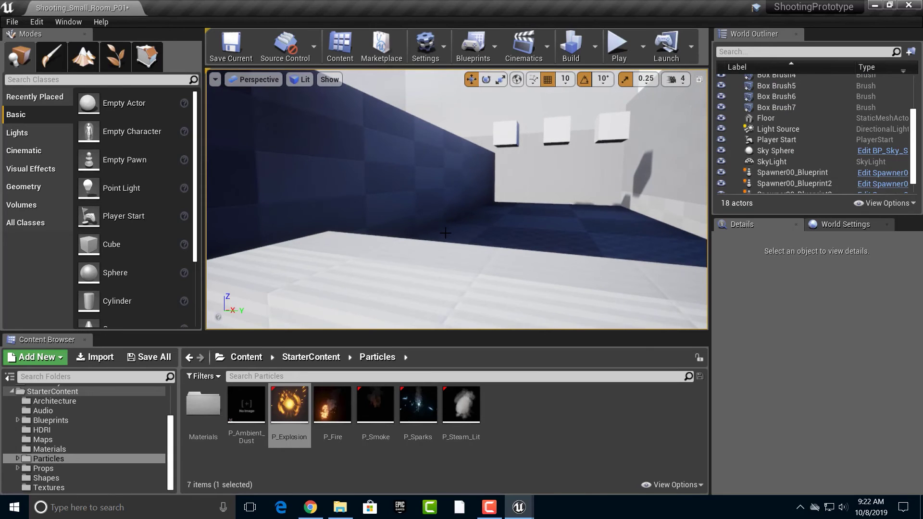
right_drag(445, 233, 505, 216)
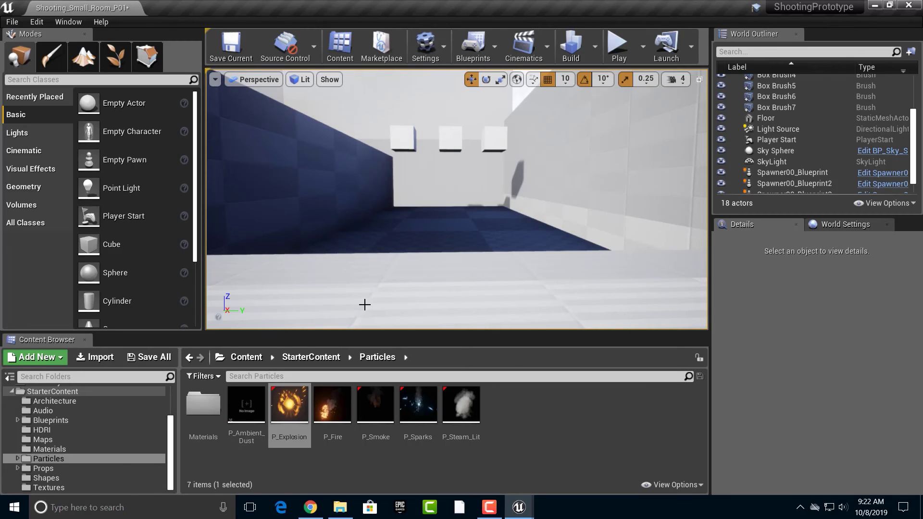
click(617, 47)
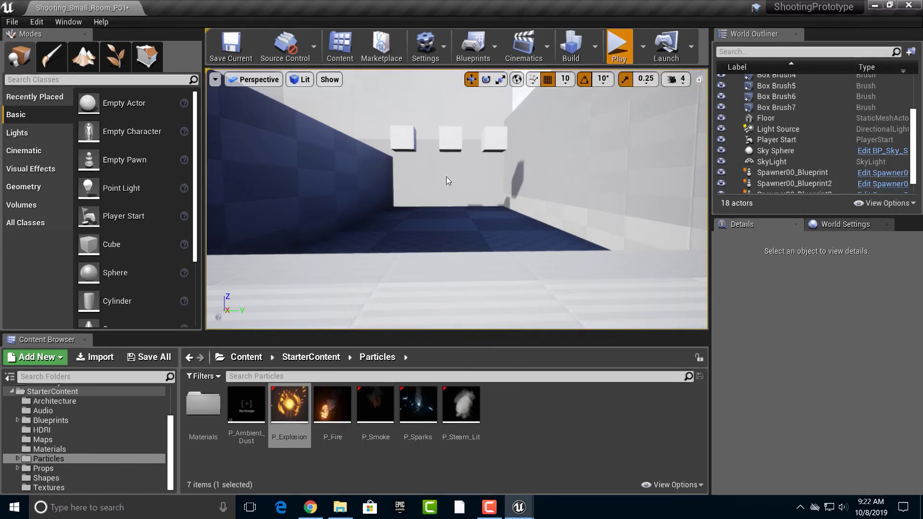
click(446, 176)
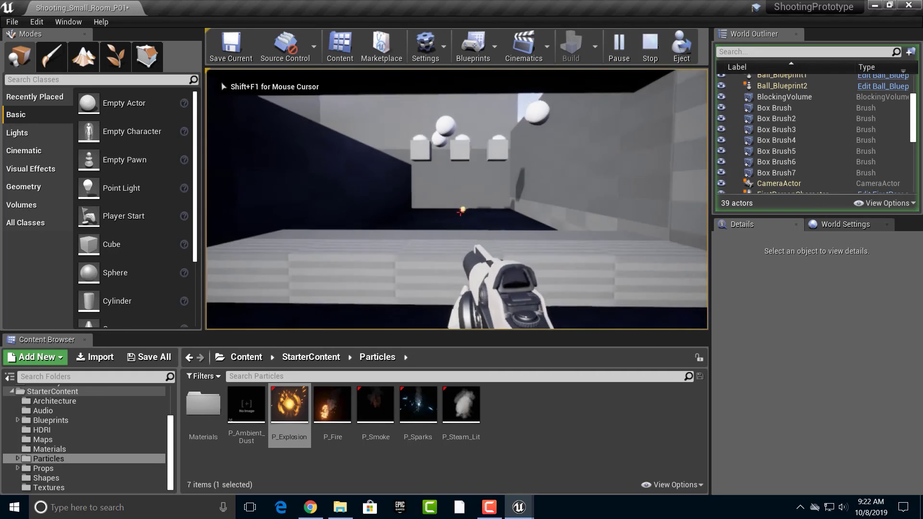
click(459, 213)
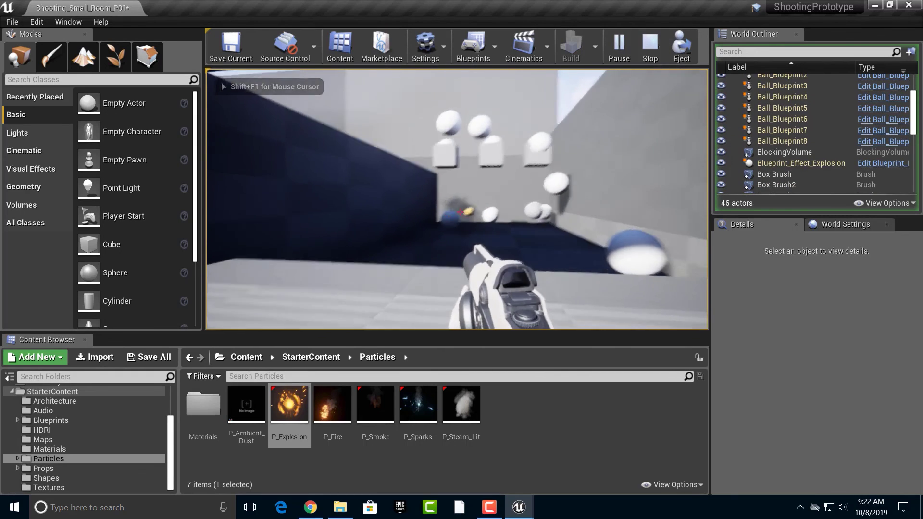
click(459, 214)
click(459, 213)
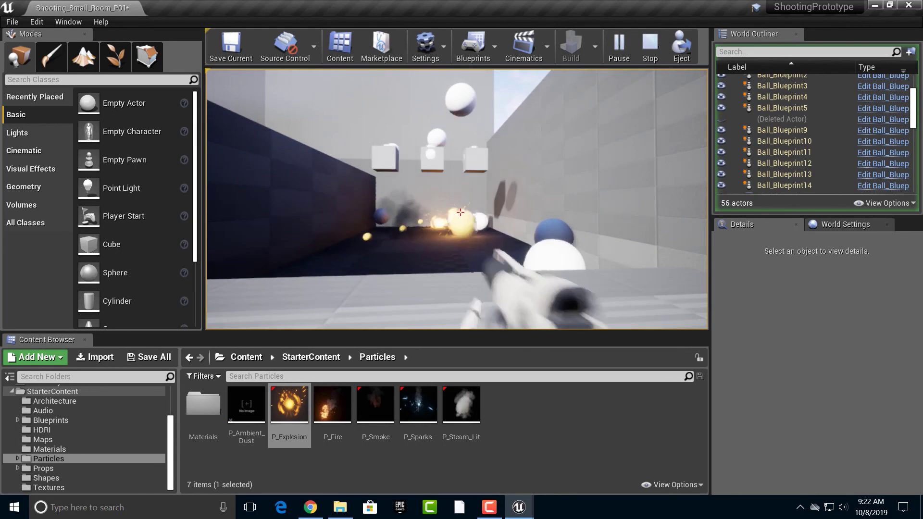
click(459, 213)
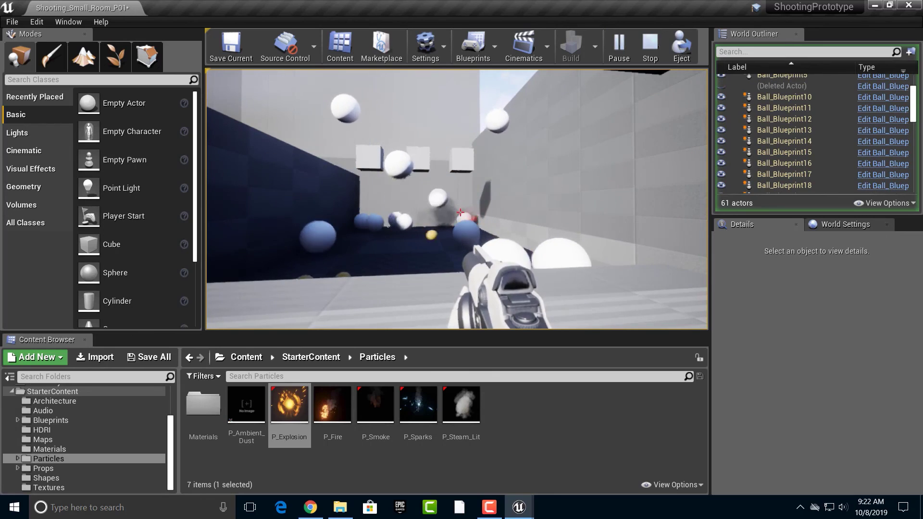
key(Escape)
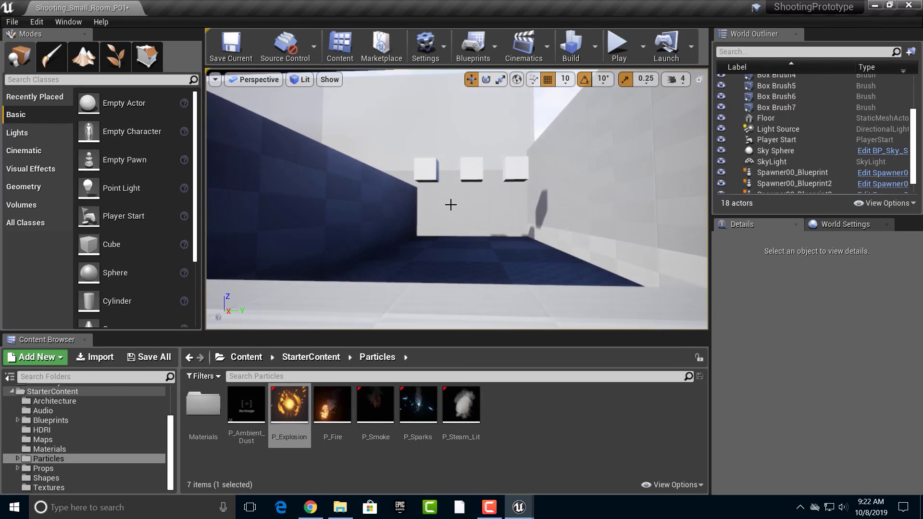